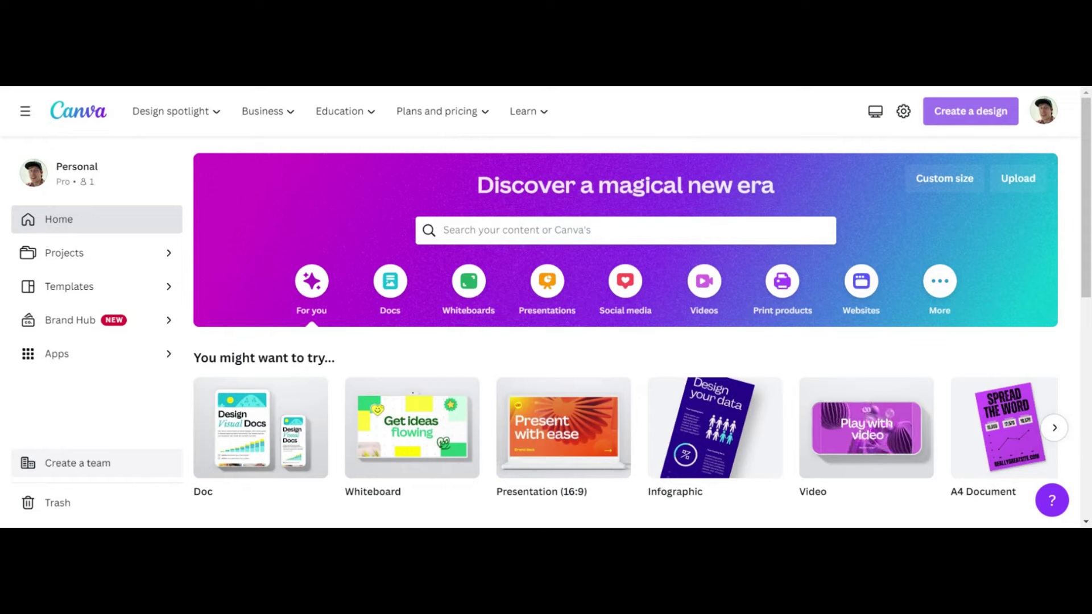
# Create a new blank Presentation (16:9) design from the Create a design menu
pyautogui.click(962, 112)
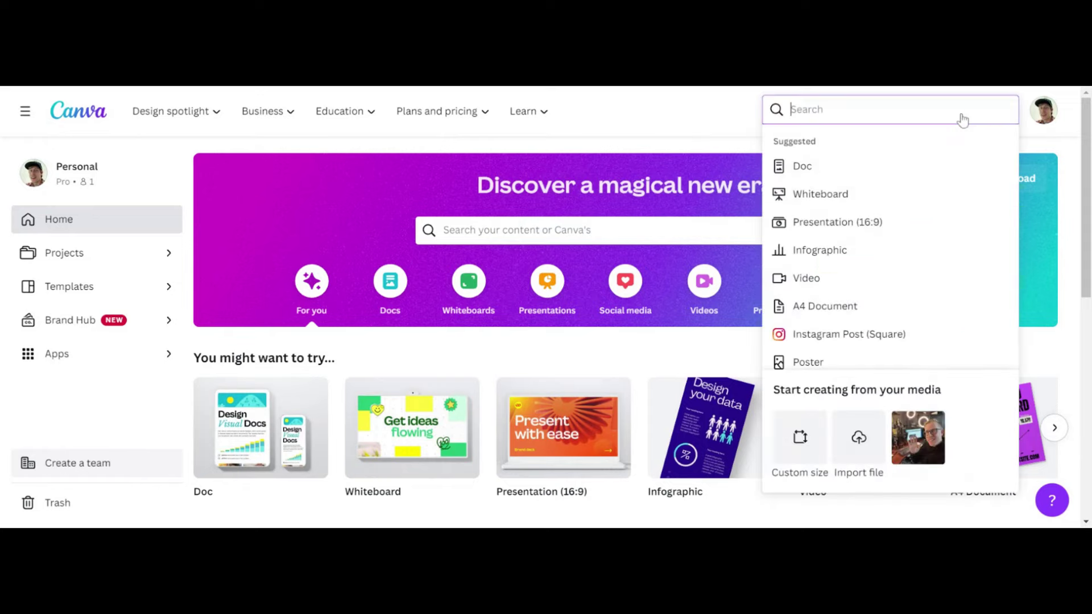
pyautogui.click(857, 224)
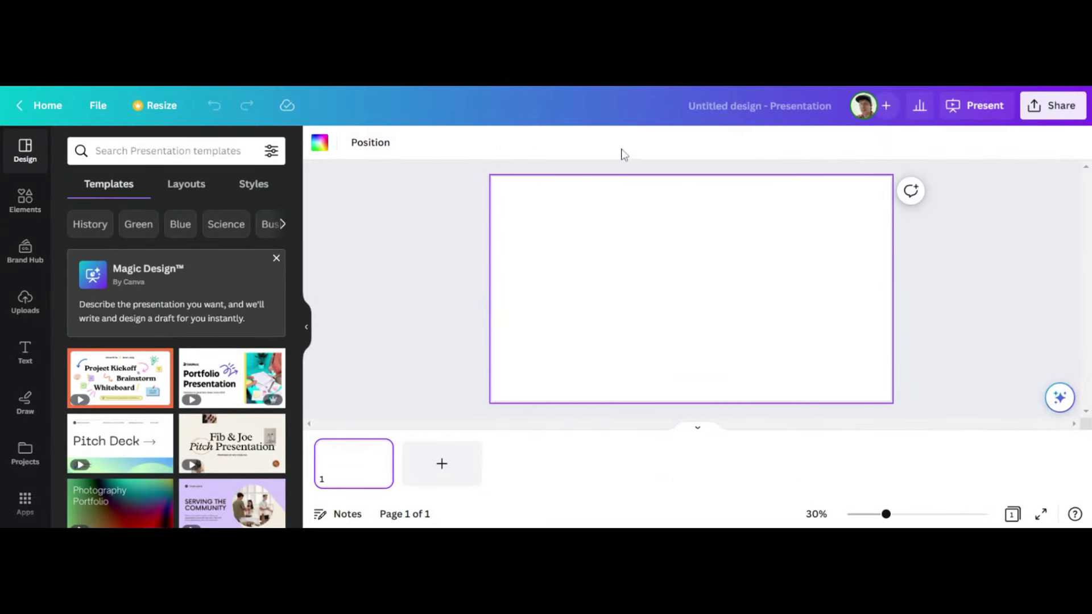
# Dismiss the Magic Design card and show the previously uploaded images
pyautogui.click(276, 257)
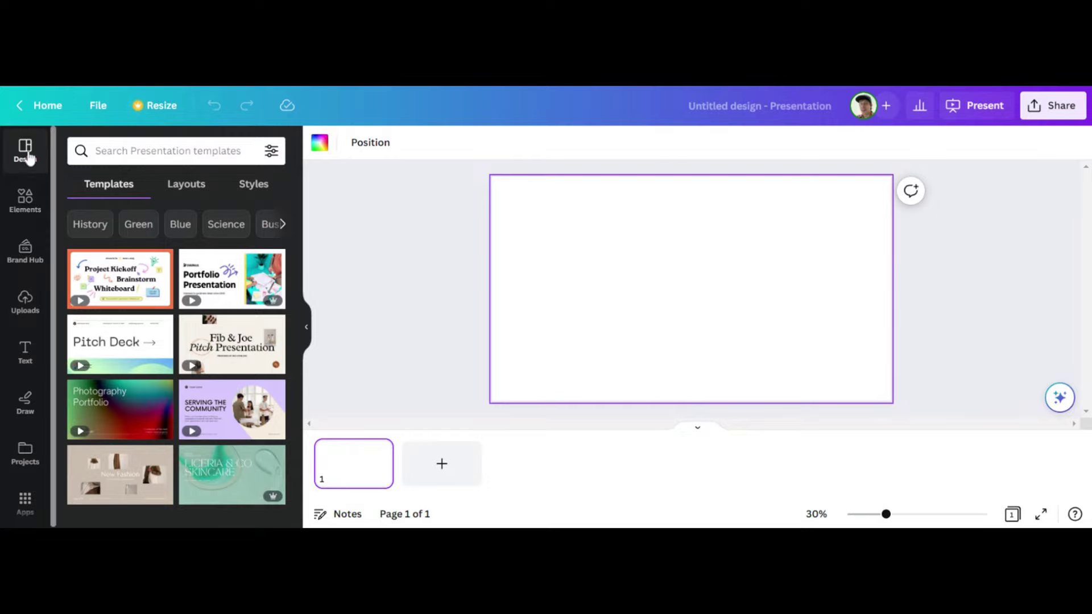
pyautogui.click(26, 303)
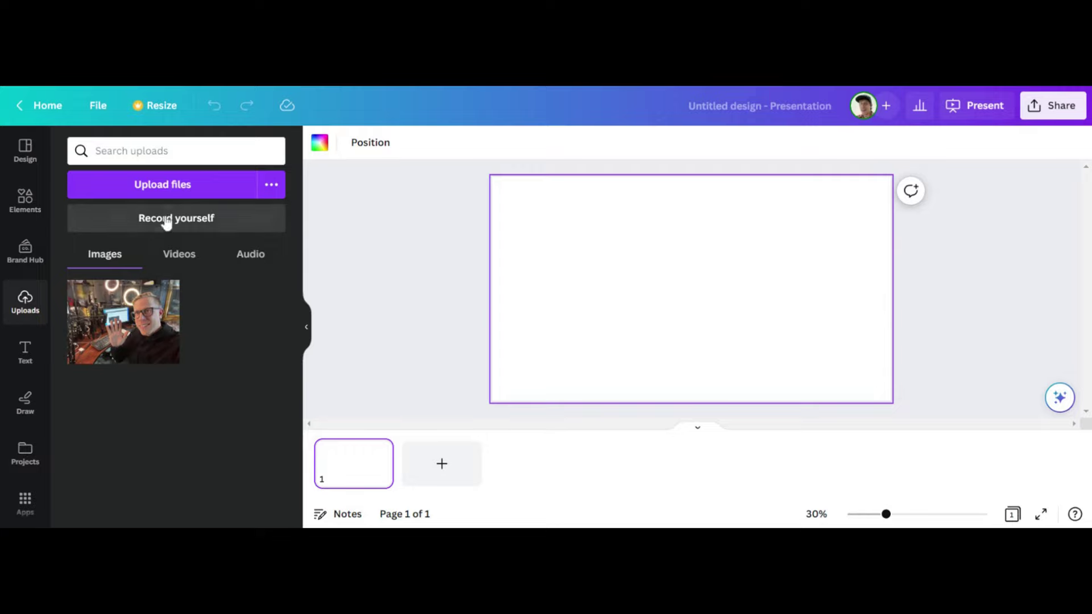
# Add the waving-man photo to the slide and resize it to fill most of the slide
pyautogui.click(133, 327)
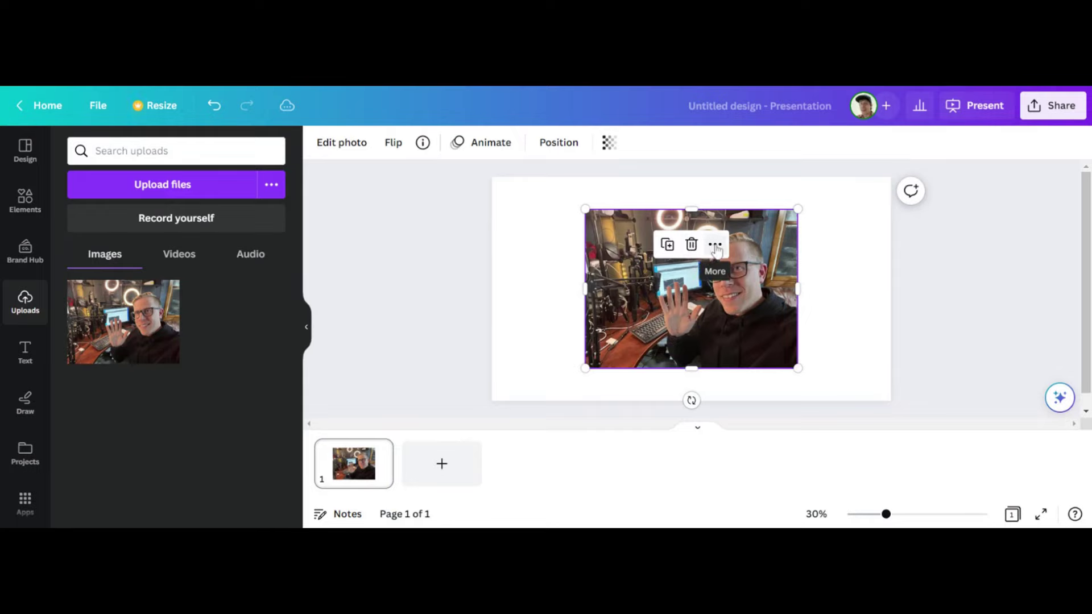
pyautogui.click(372, 245)
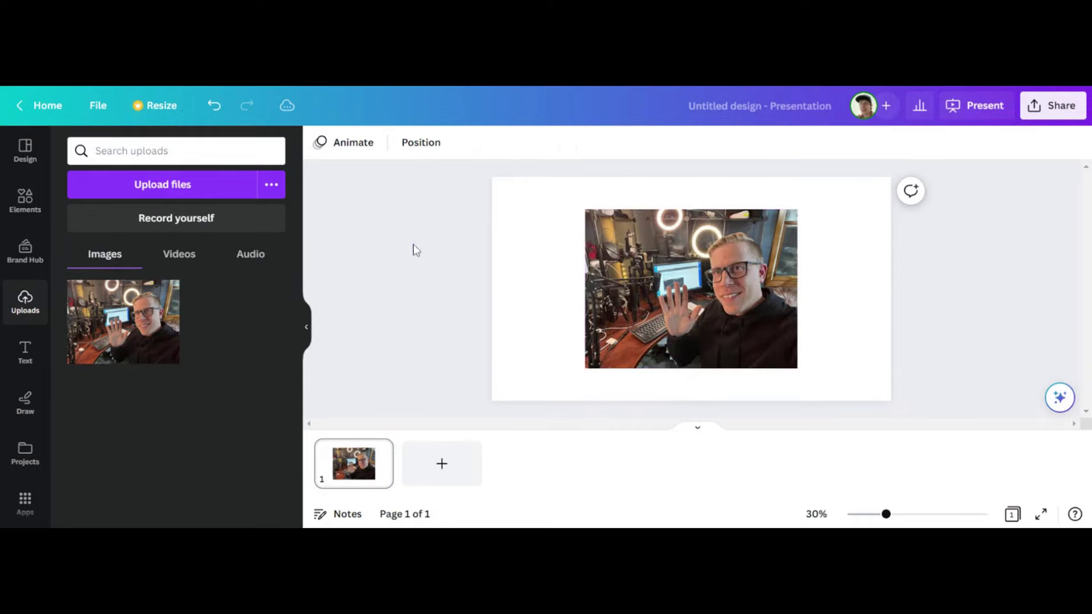
pyautogui.click(623, 258)
pyautogui.moveTo(586, 367); pyautogui.dragTo(548, 397)
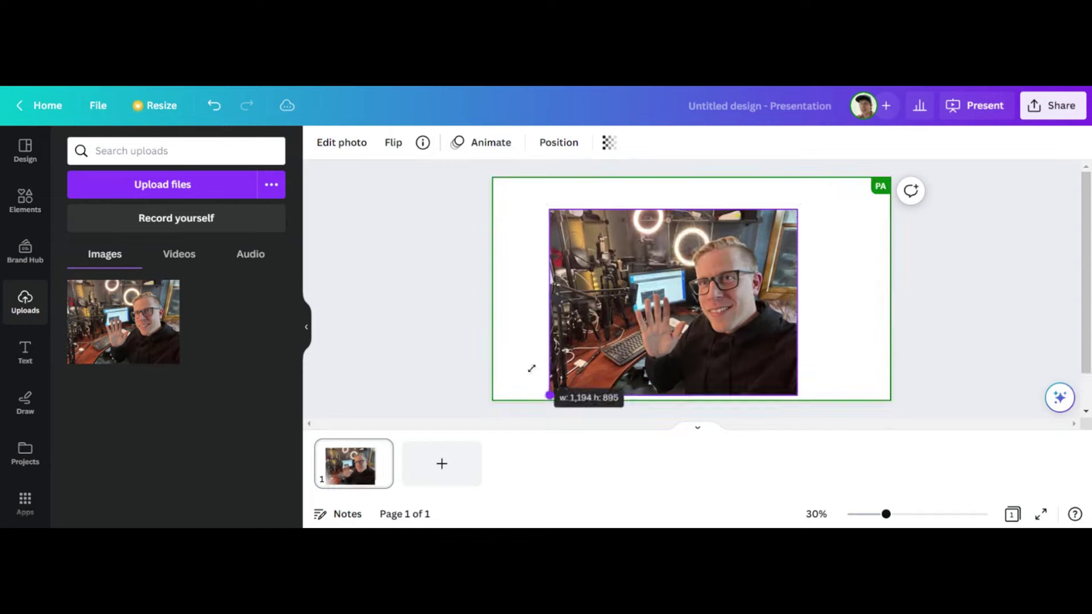
pyautogui.moveTo(648, 335); pyautogui.dragTo(667, 317)
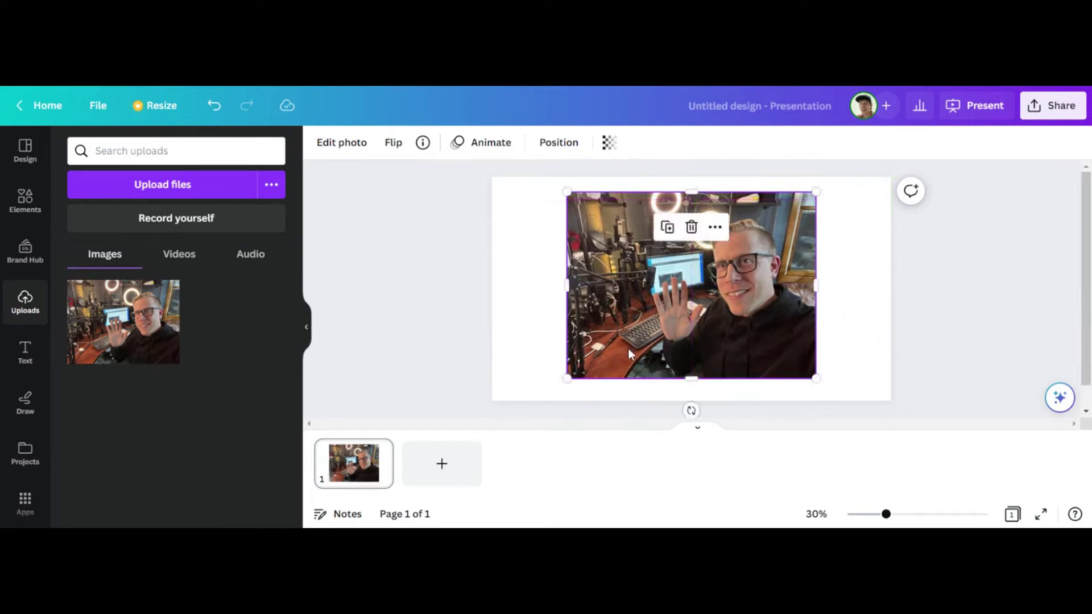
pyautogui.moveTo(563, 283); pyautogui.dragTo(493, 284)
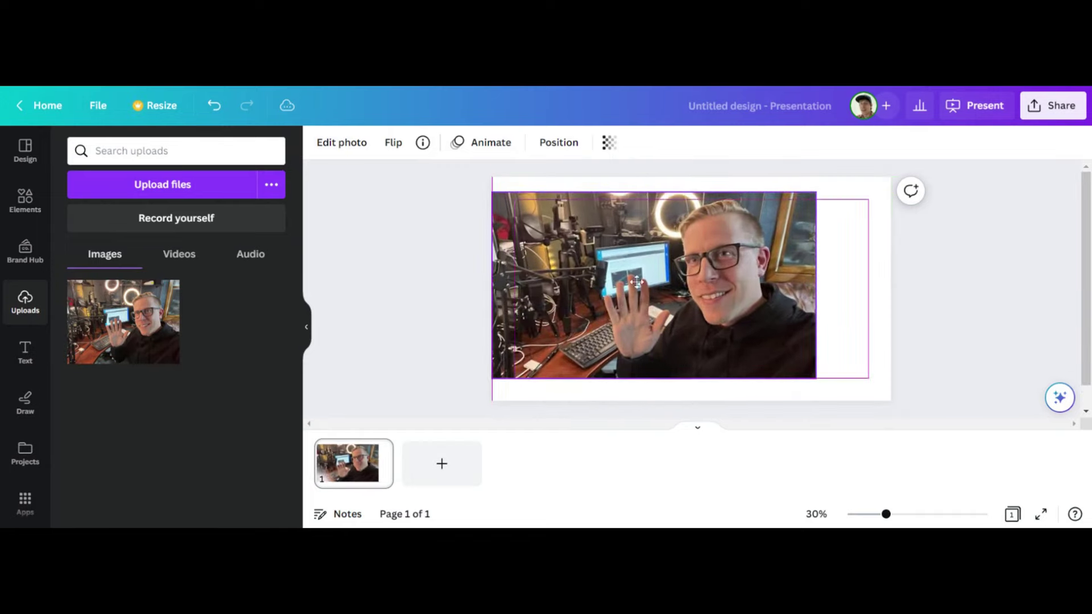
pyautogui.moveTo(673, 284); pyautogui.dragTo(647, 279)
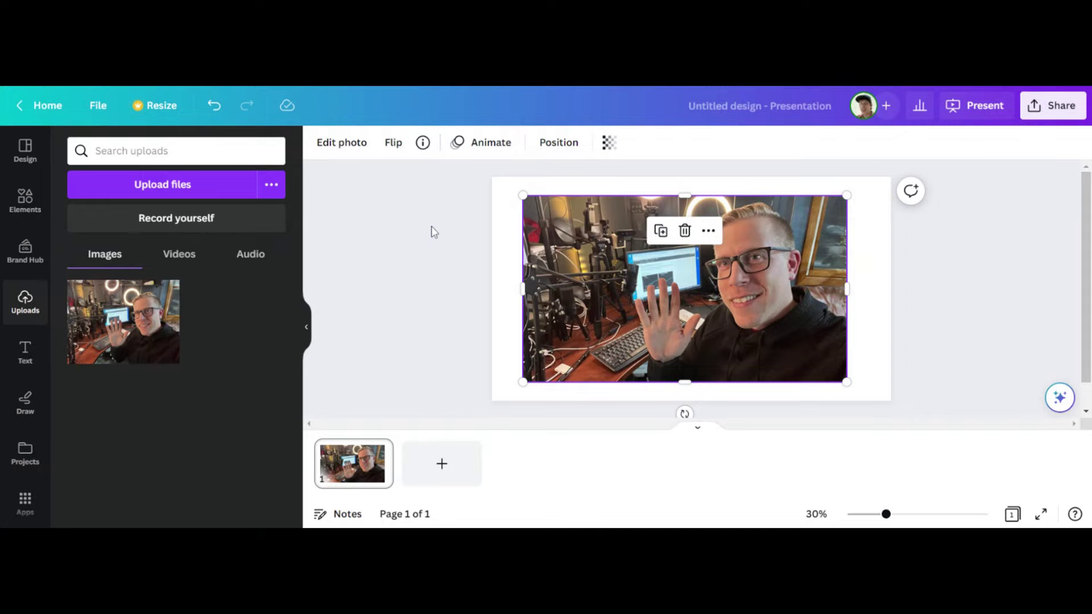
# Open Edit photo for the selected waving-man photo
pyautogui.click(346, 145)
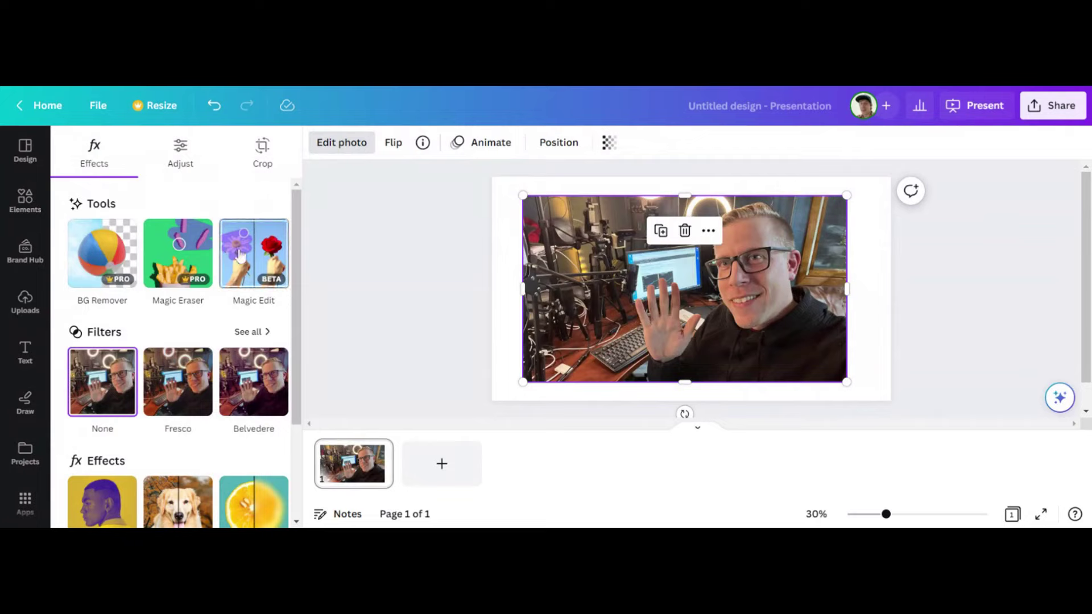
# Apply BG Remover to the waving-man photo, then choose the Magic Eraser tile
pyautogui.click(114, 248)
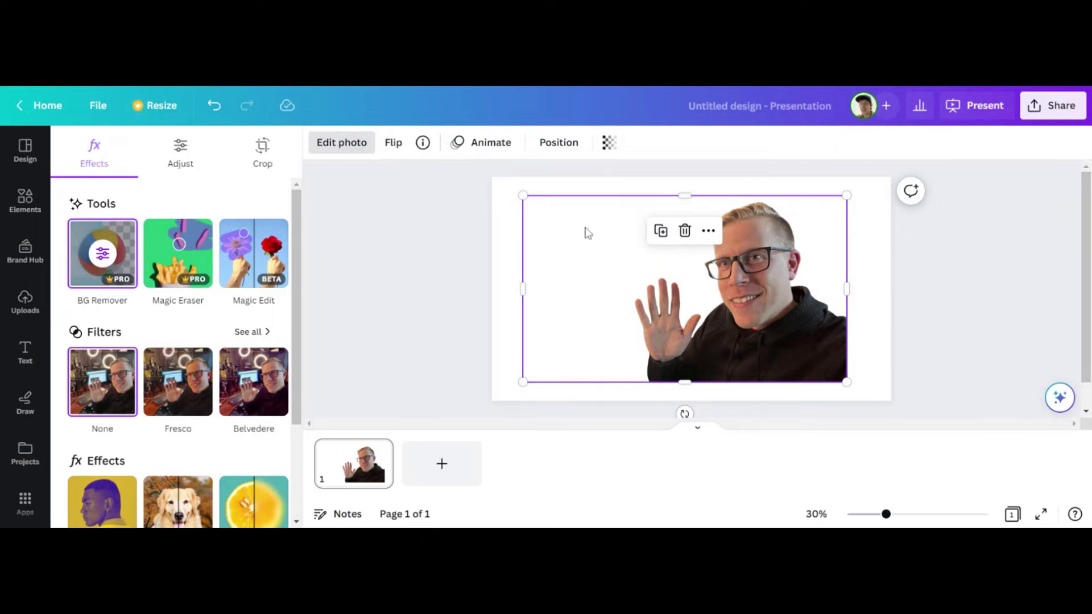
pyautogui.click(179, 255)
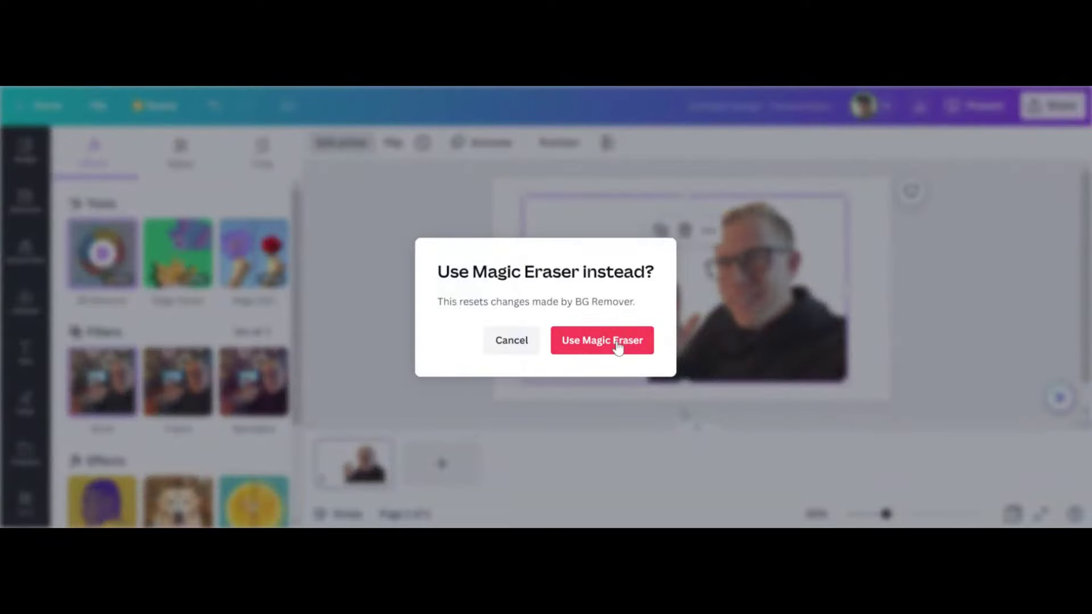
# Try Magic Eraser on the monitor, then discard it and reapply BG Remover
pyautogui.click(617, 348)
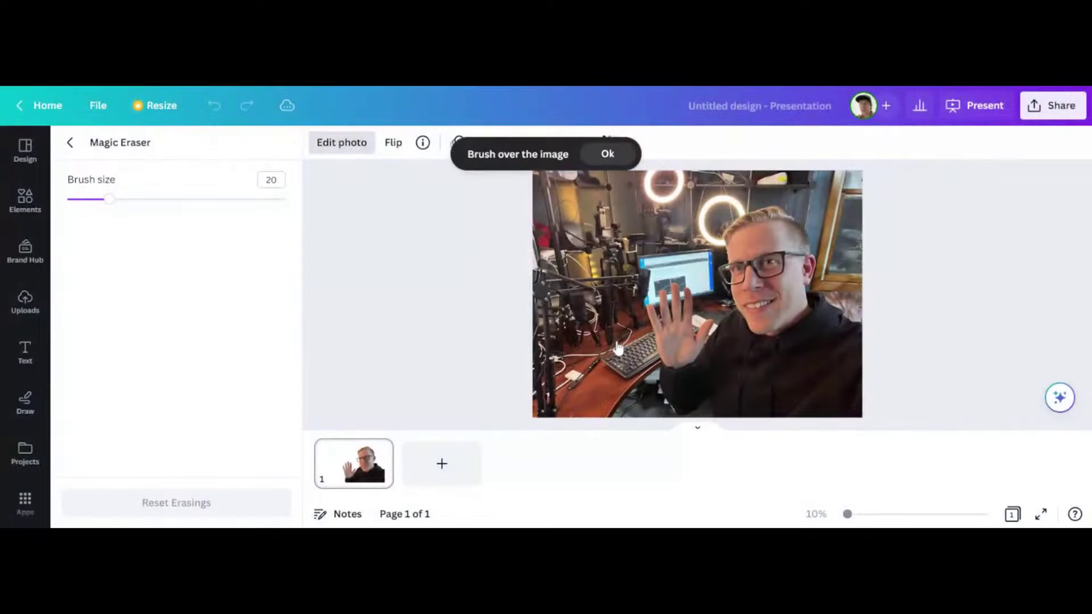
pyautogui.moveTo(672, 250)
pyautogui.mouseDown()
pyautogui.moveTo(691, 292)
pyautogui.moveTo(655, 397)
pyautogui.mouseUp()
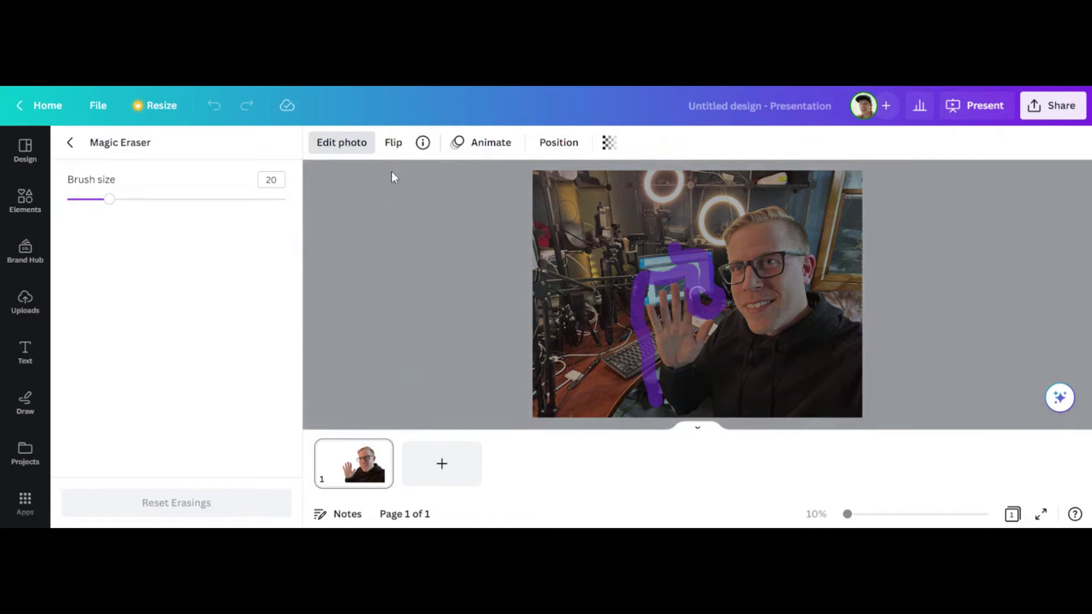
pyautogui.click(72, 143)
pyautogui.click(105, 258)
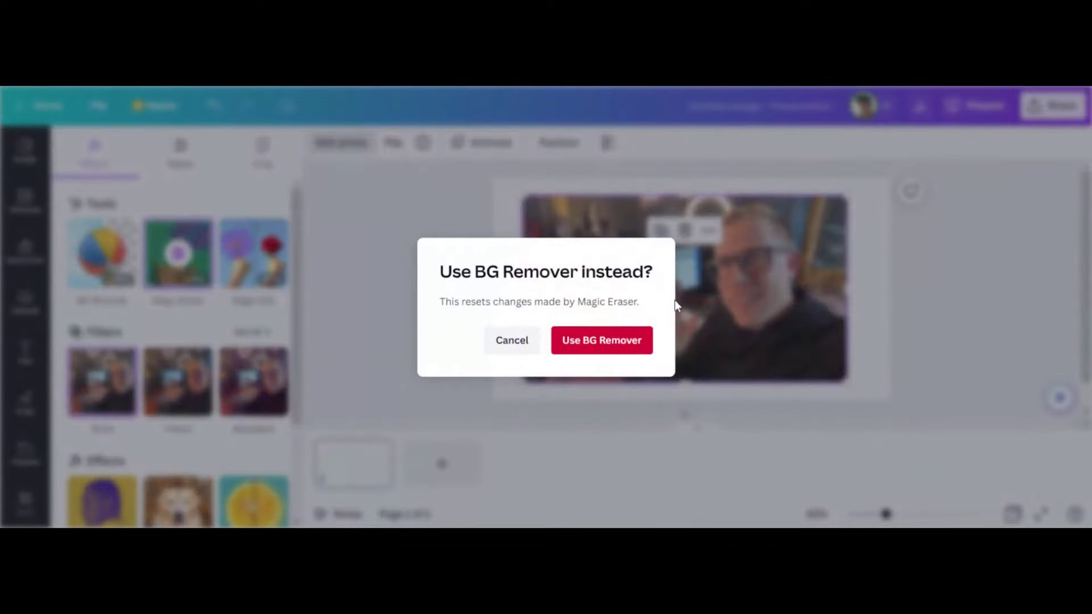
pyautogui.click(585, 340)
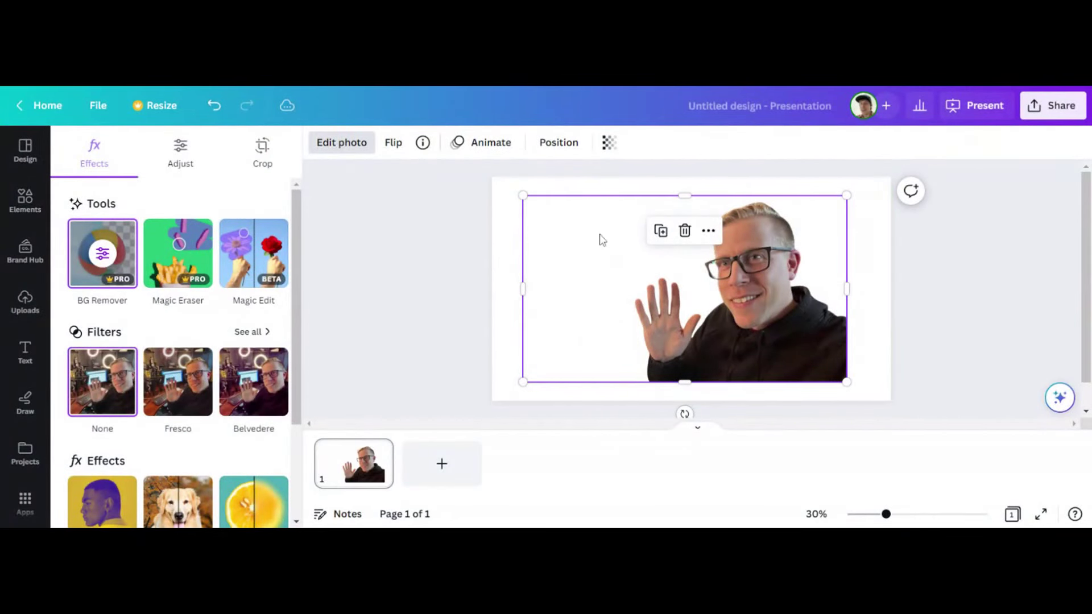
# Widen the background-free cutout from its left edge and nudge it into place
pyautogui.moveTo(523, 290); pyautogui.dragTo(438, 291)
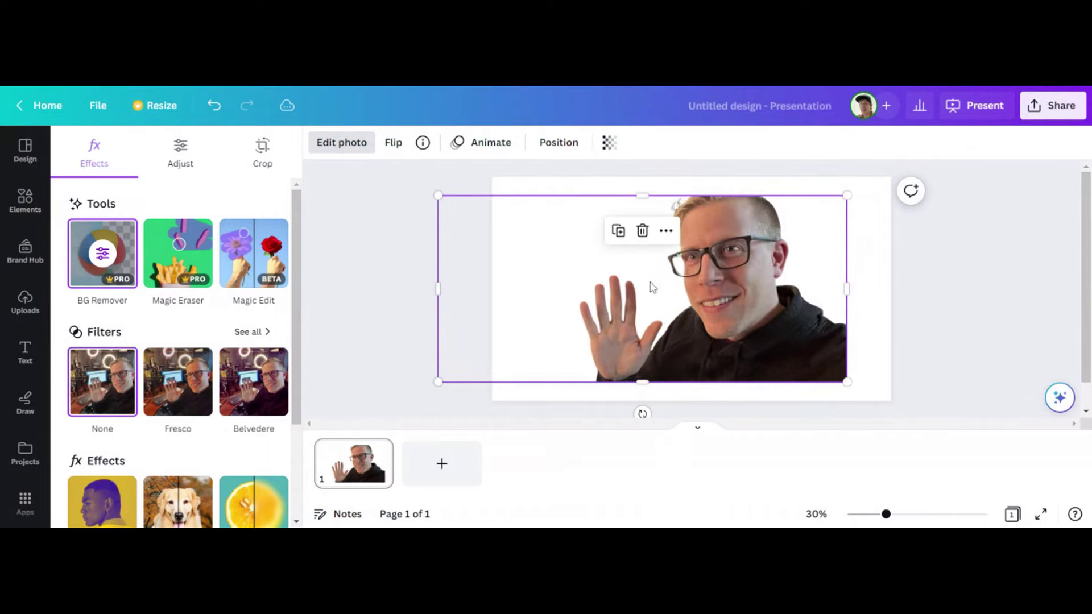
pyautogui.moveTo(650, 287); pyautogui.dragTo(671, 289)
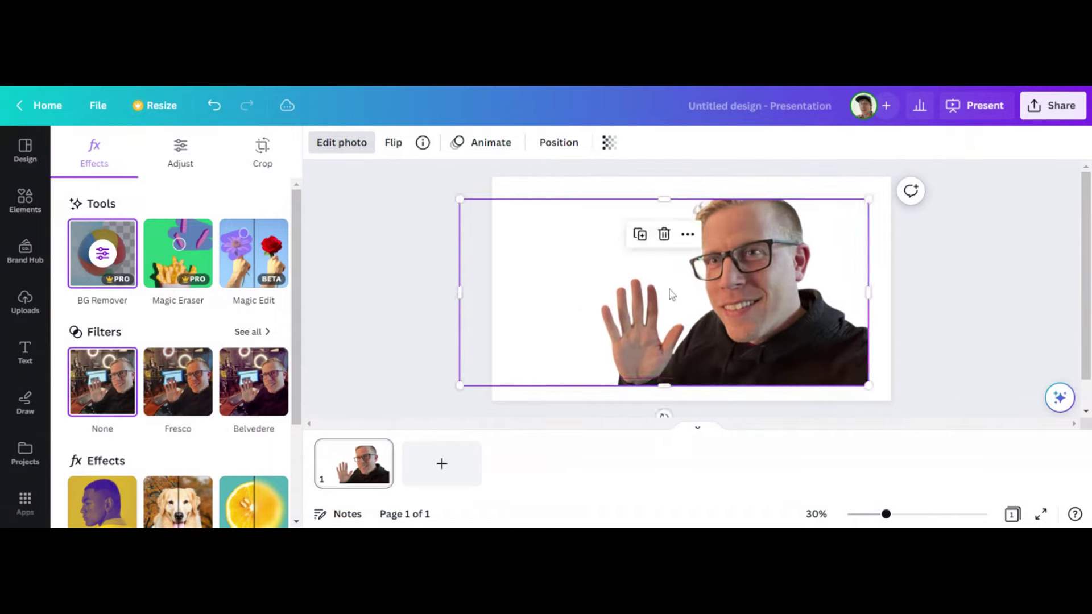